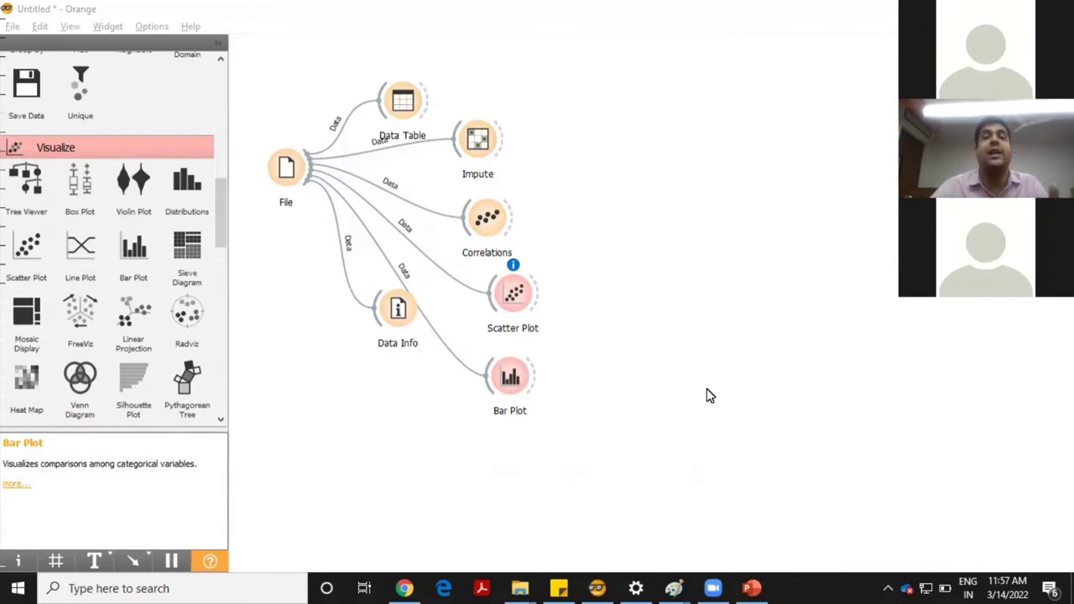
Step: View the age-by-gender bar plot, then select every widget in the workflow
{"action": "double_click", "coordinate": [512, 377]}
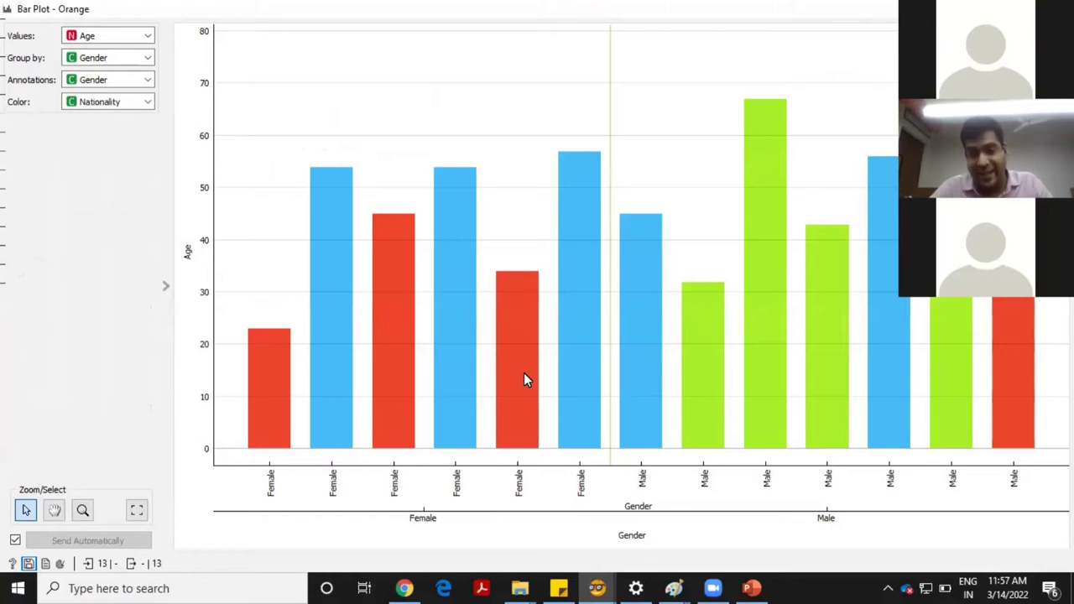
{"action": "key", "text": "alt+F4"}
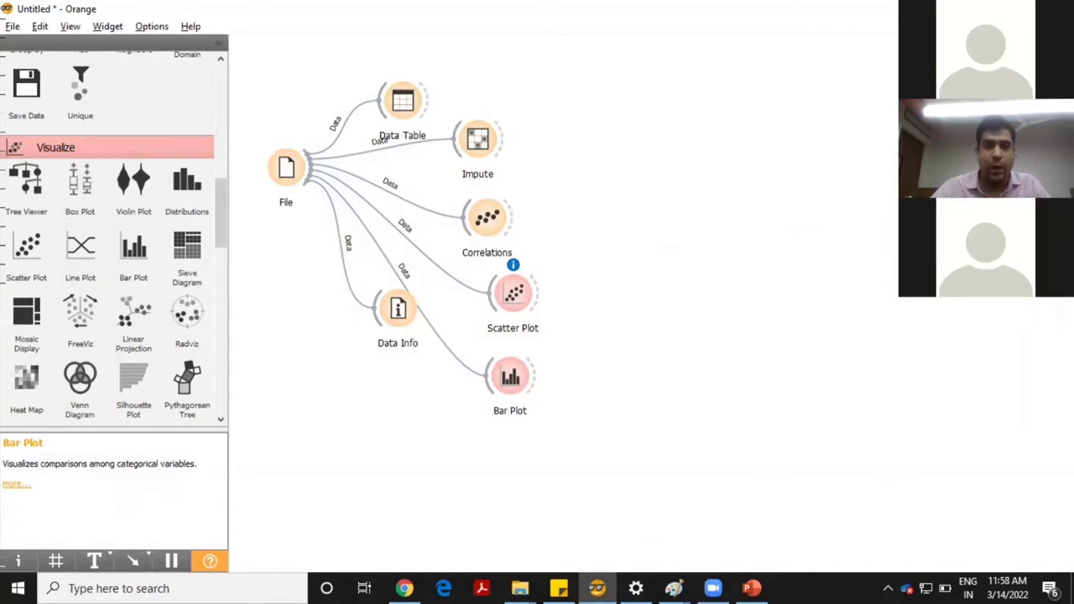
{"action": "left_click_drag", "start_coordinate": [277, 77], "coordinate": [663, 409]}
Step: Delete all selected widgets and links, scrolling the toolbox back to the Data section
{"action": "key", "text": "Delete"}
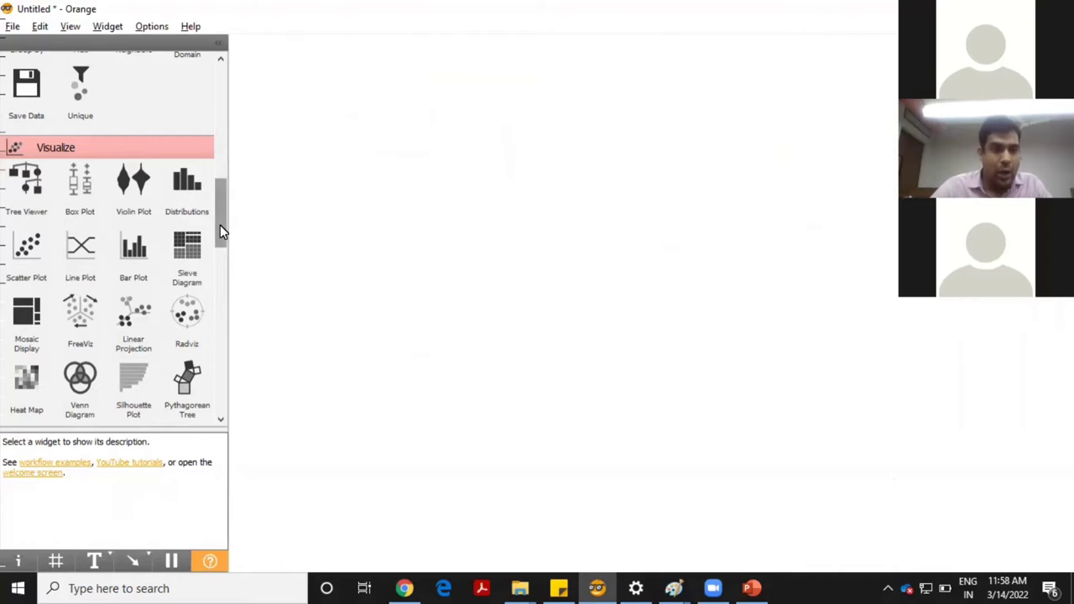
{"action": "left_click_drag", "start_coordinate": [220, 225], "coordinate": [227, 304]}
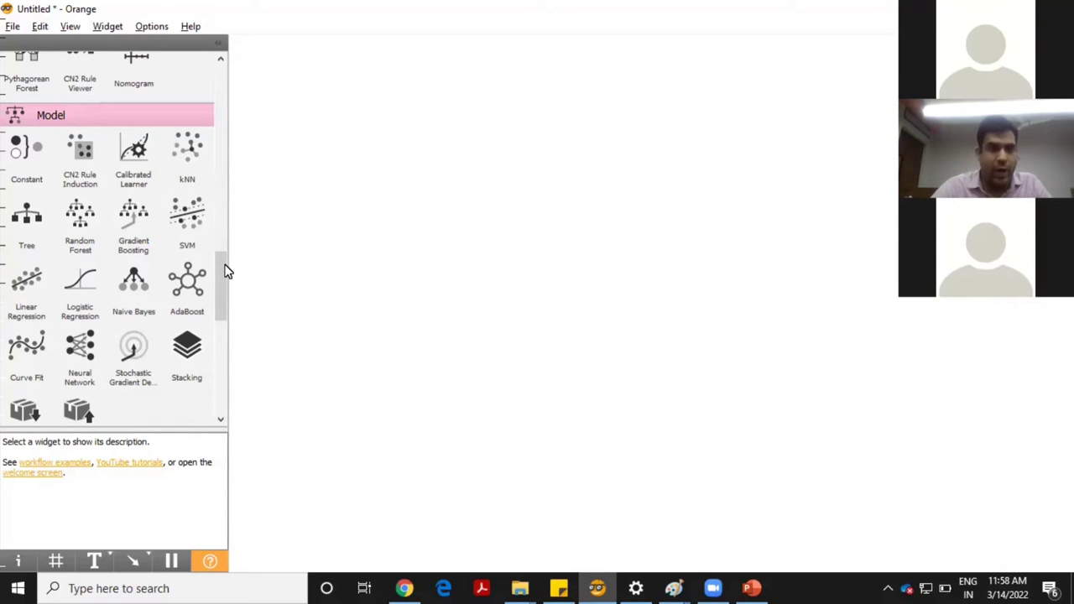
{"action": "left_click_drag", "start_coordinate": [225, 270], "coordinate": [231, 54]}
Step: Place a File widget and load E:\PPT\STTP\training_data_with_weather_info_week_1.csv into it
{"action": "left_click_drag", "start_coordinate": [26, 100], "coordinate": [346, 154]}
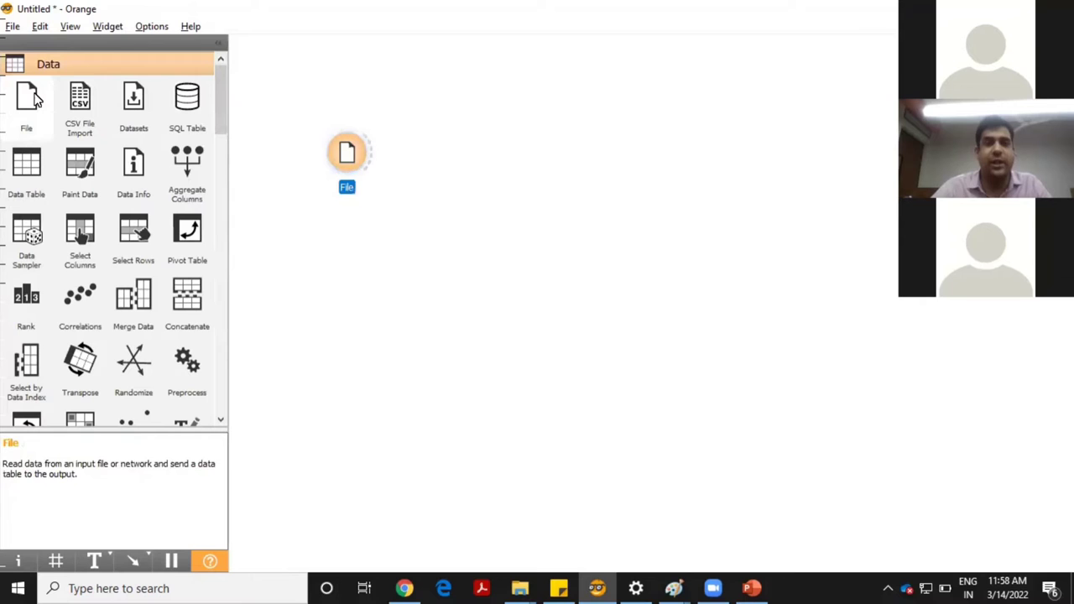
{"action": "double_click", "coordinate": [346, 156]}
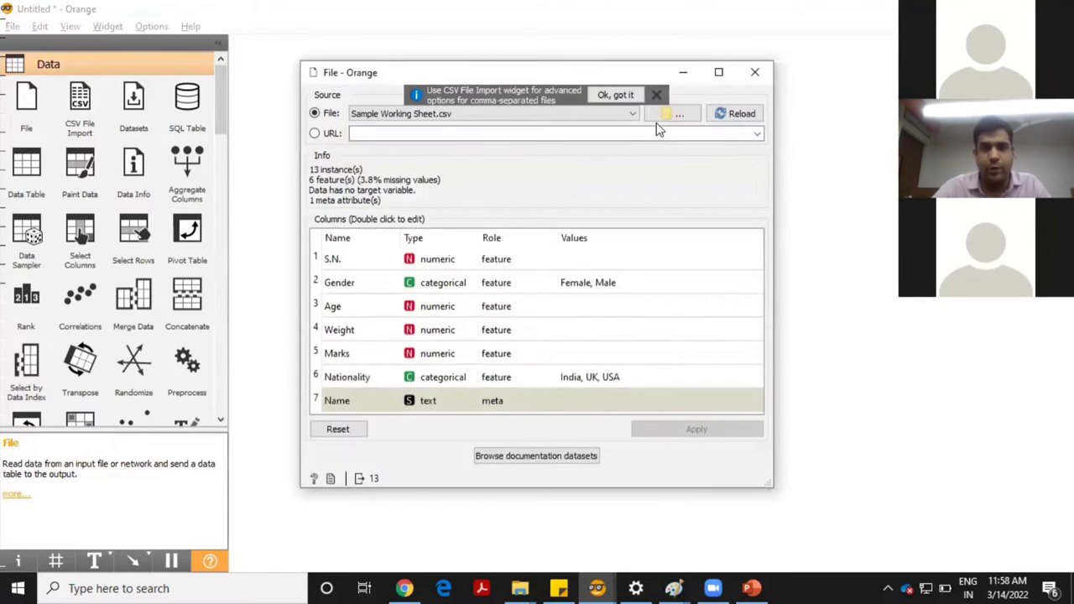
{"action": "left_click", "coordinate": [665, 117]}
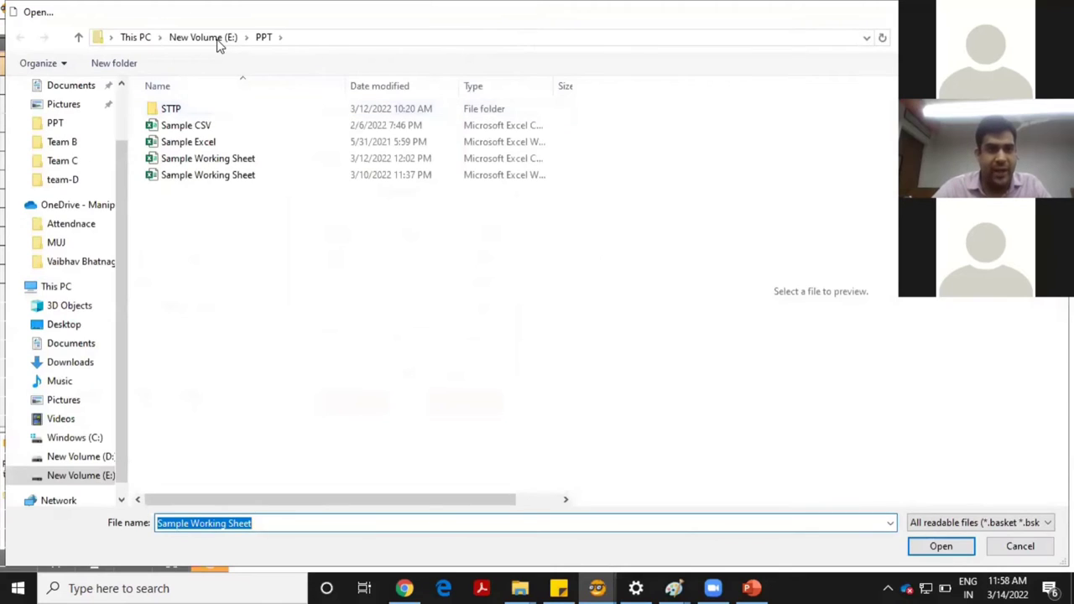
{"action": "left_click", "coordinate": [218, 42]}
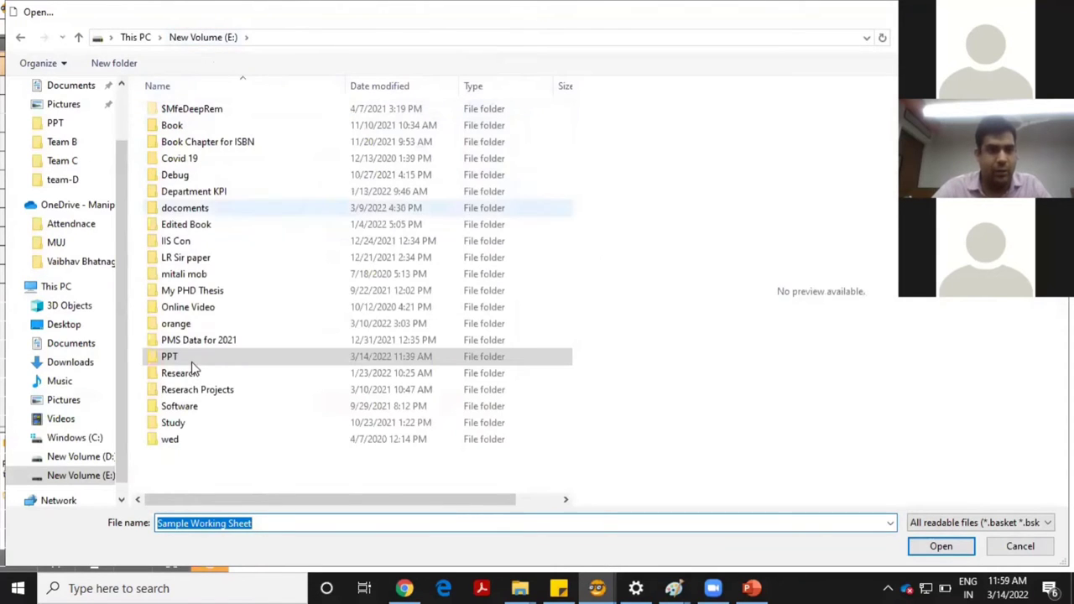
{"action": "double_click", "coordinate": [190, 363]}
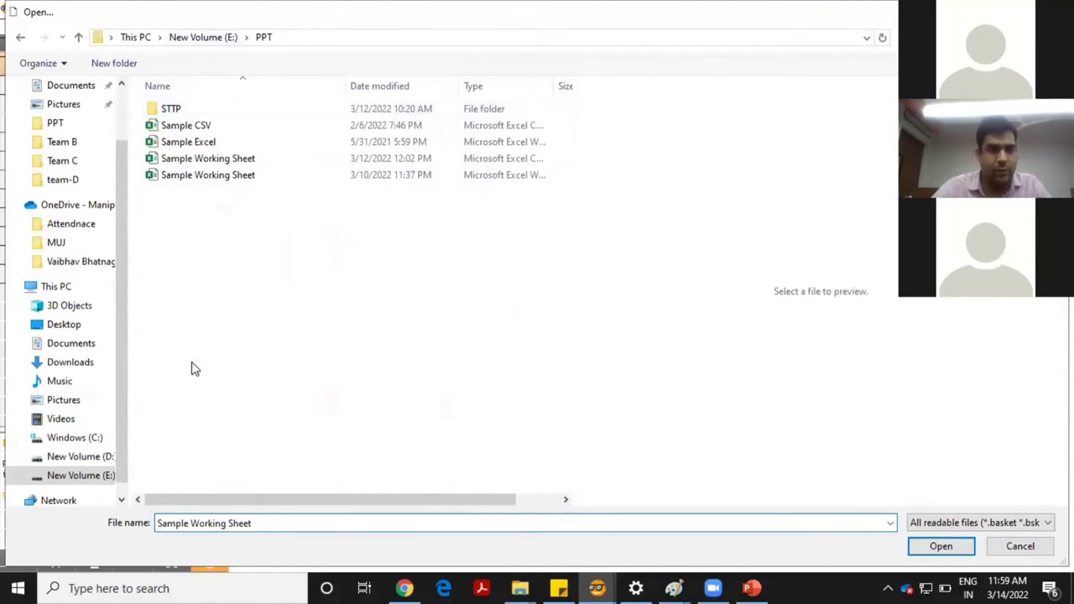
{"action": "double_click", "coordinate": [167, 110]}
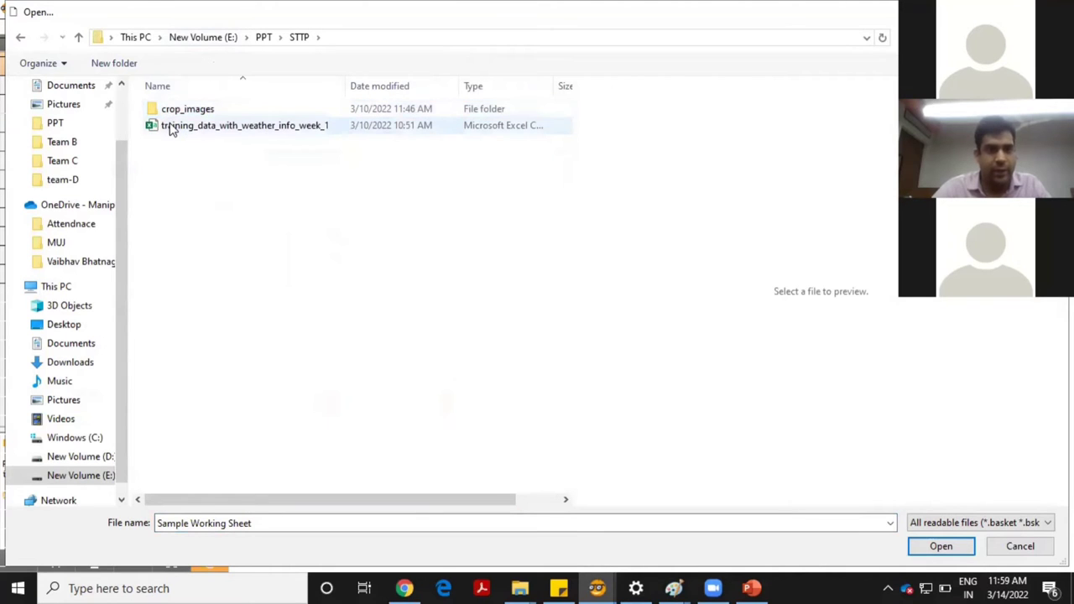
{"action": "left_click", "coordinate": [170, 128]}
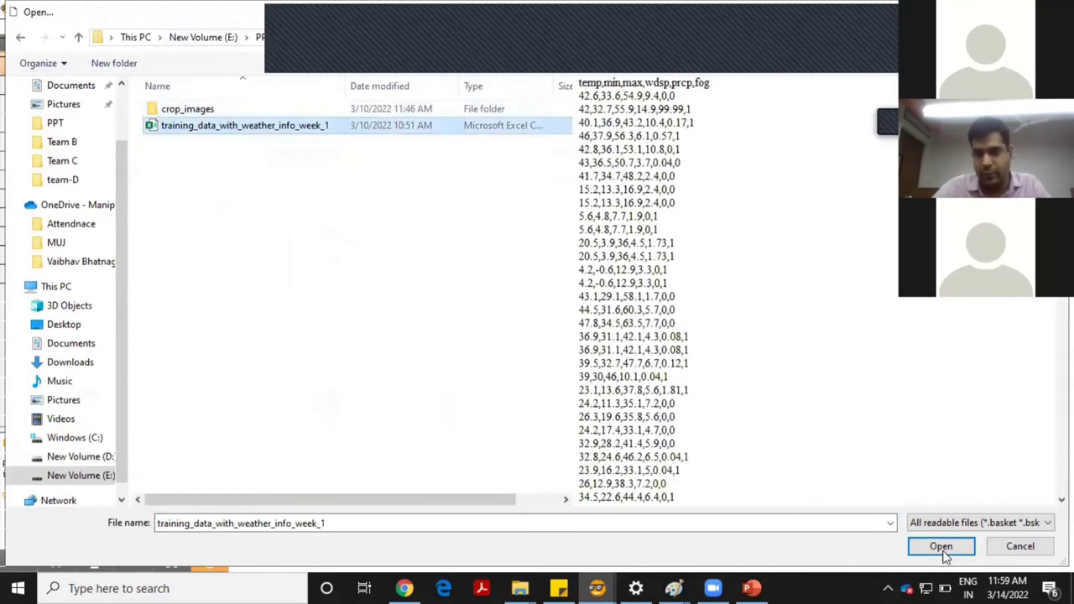
{"action": "left_click", "coordinate": [941, 548]}
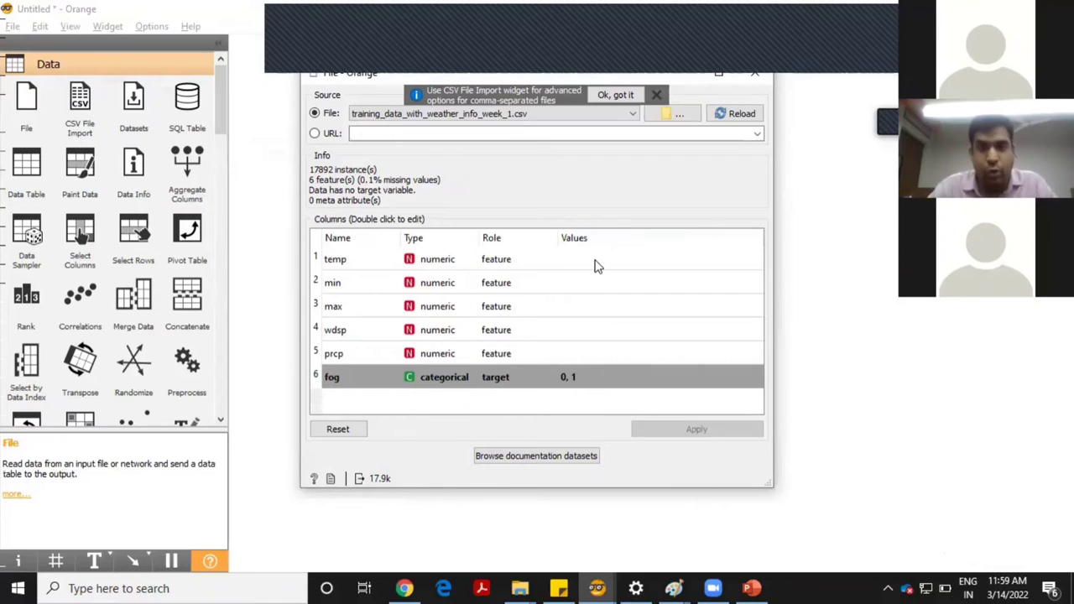
Step: Inspect the role options for the temp and fog columns in the Columns table
{"action": "double_click", "coordinate": [514, 261]}
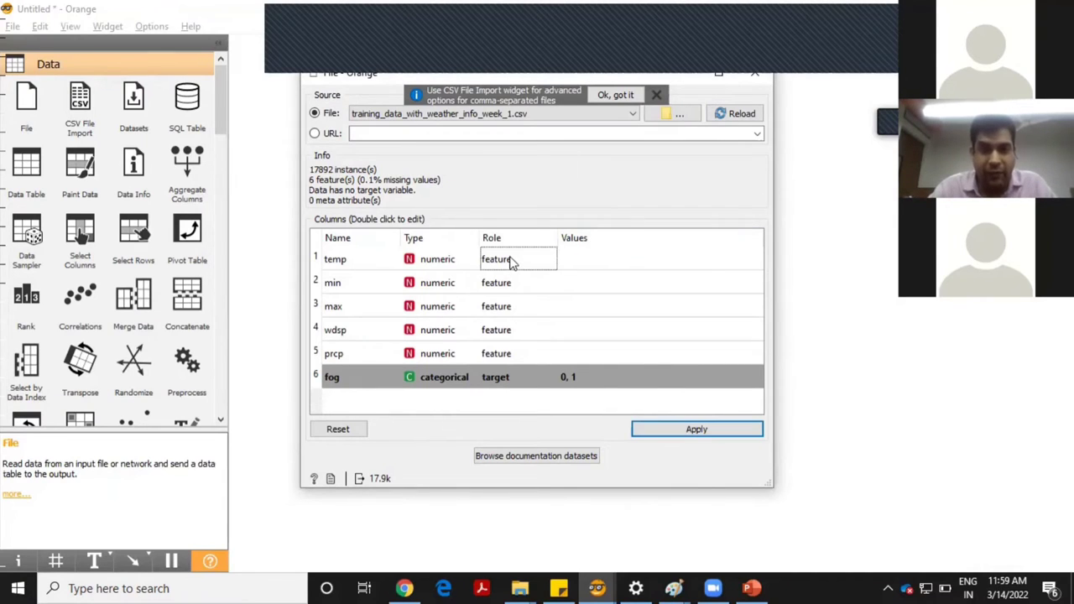
{"action": "left_click", "coordinate": [514, 261]}
{"action": "left_click", "coordinate": [513, 261]}
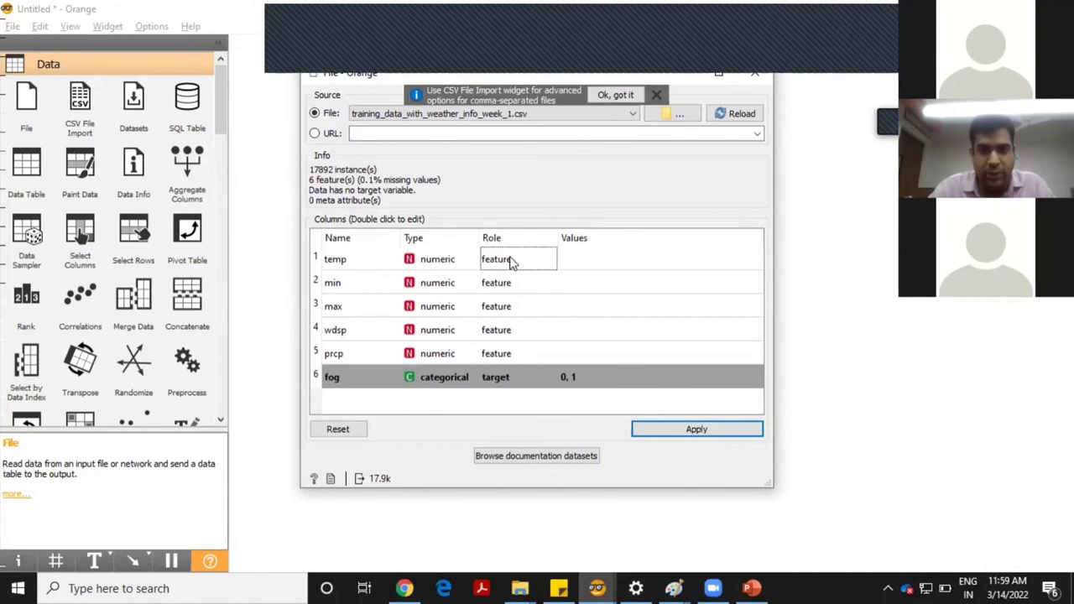
{"action": "left_click", "coordinate": [513, 261]}
{"action": "left_click", "coordinate": [513, 261]}
{"action": "double_click", "coordinate": [502, 377]}
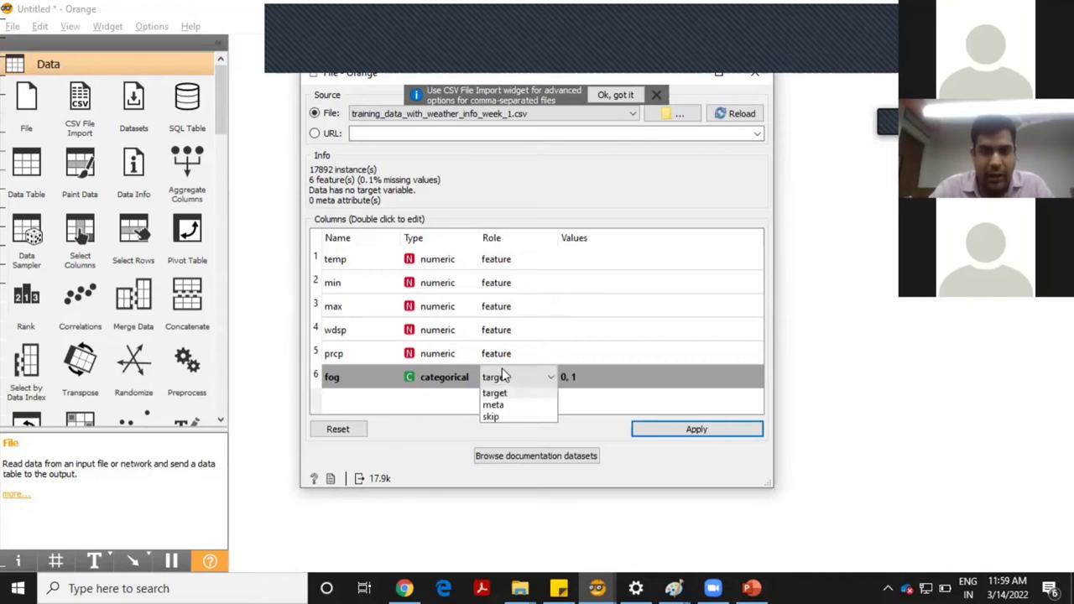
{"action": "left_click", "coordinate": [502, 376]}
{"action": "left_click", "coordinate": [502, 377]}
{"action": "left_click", "coordinate": [501, 377]}
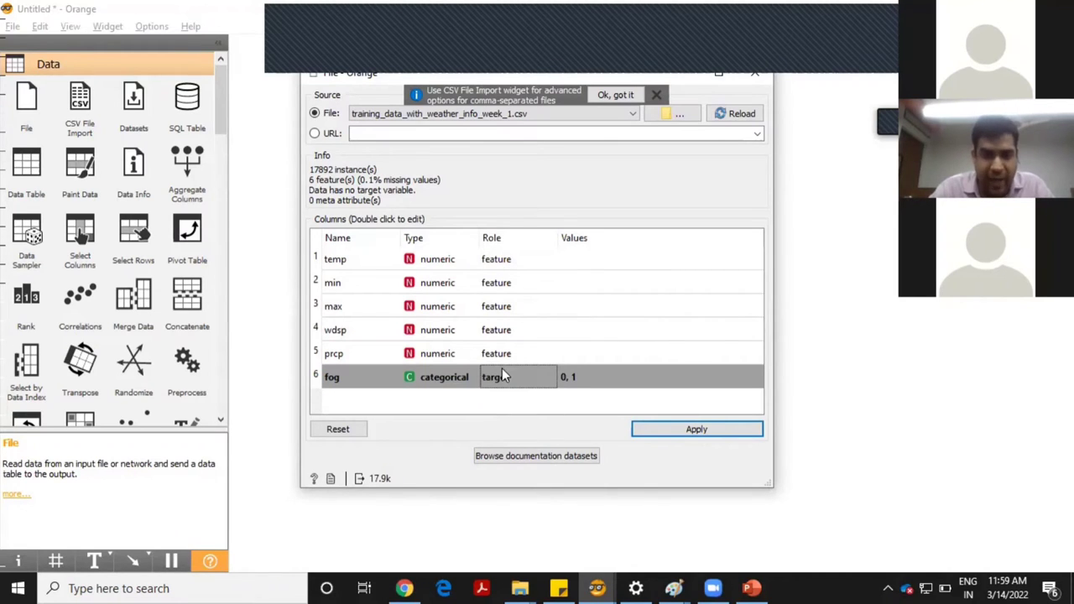
{"action": "left_click", "coordinate": [502, 375]}
{"action": "left_click", "coordinate": [502, 375]}
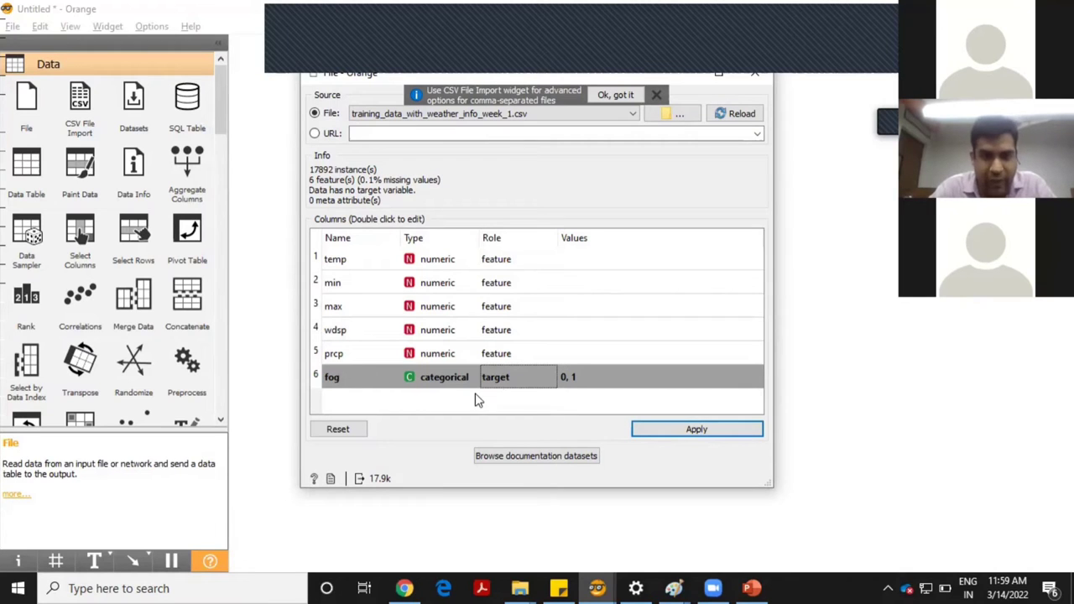
Step: Switch fog's role to meta and back to target, apply, and close the File settings
{"action": "left_click", "coordinate": [501, 382]}
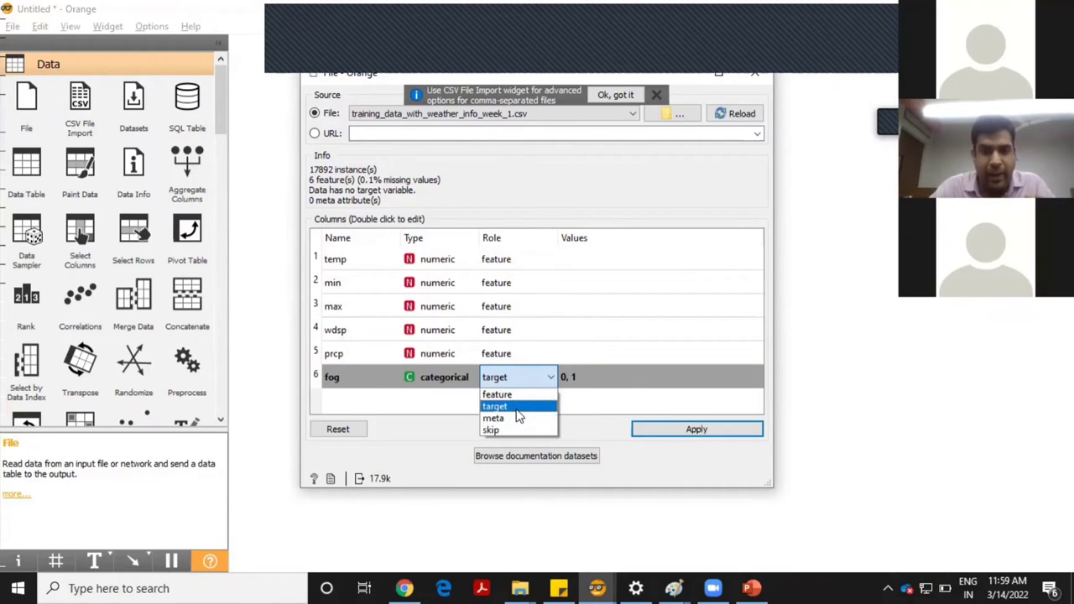
{"action": "left_click", "coordinate": [518, 417]}
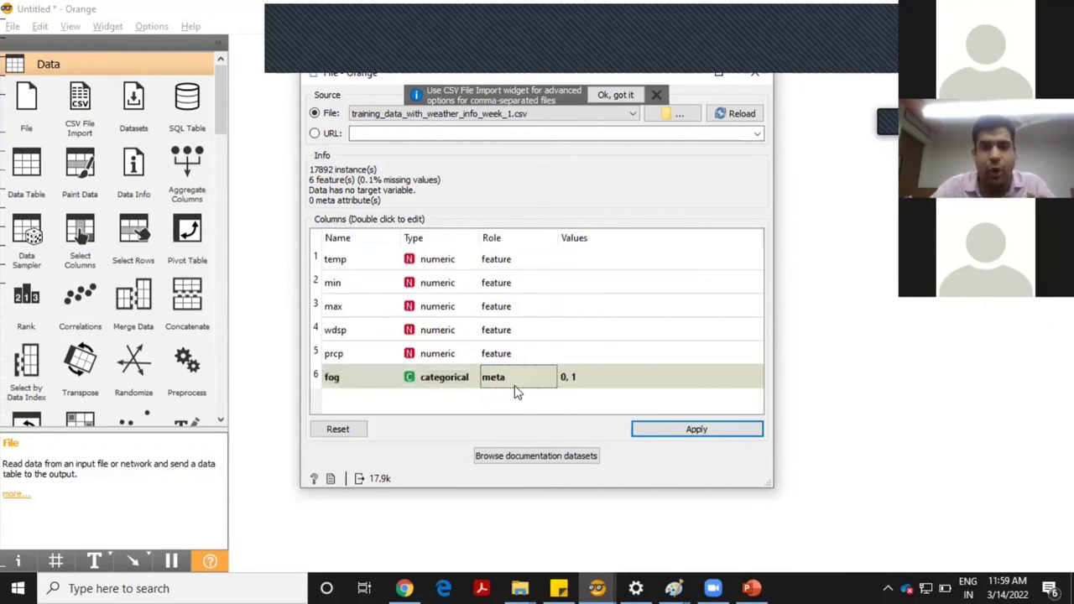
{"action": "double_click", "coordinate": [517, 380]}
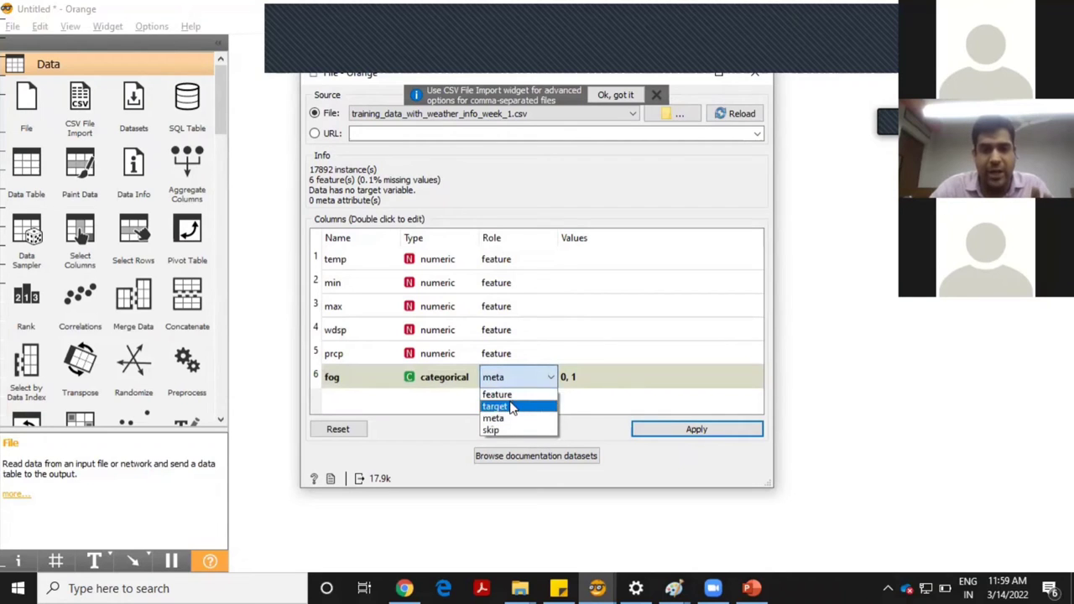
{"action": "left_click", "coordinate": [512, 407]}
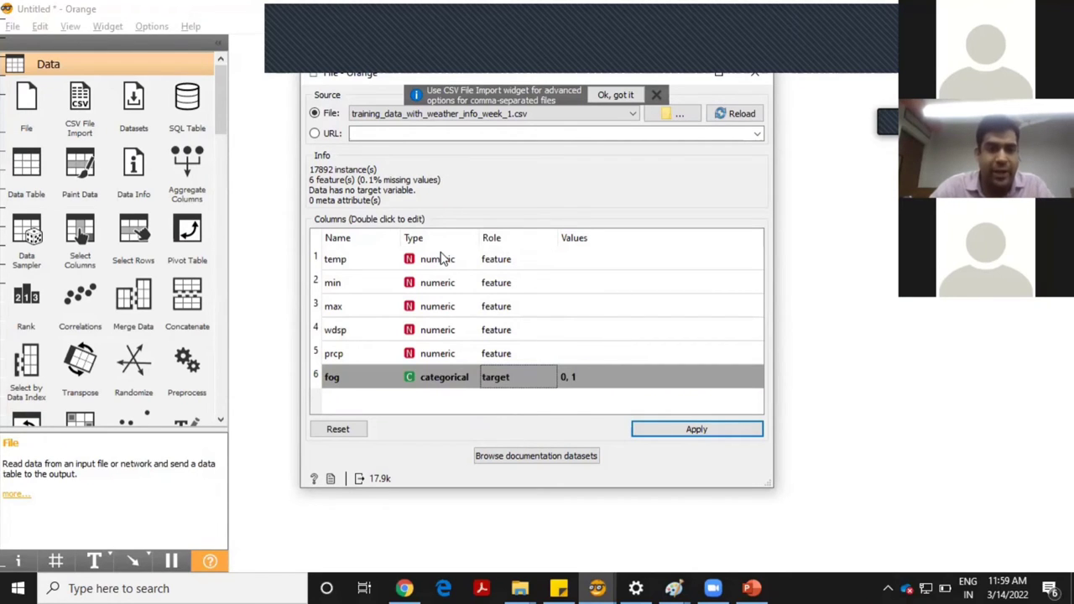
{"action": "left_click", "coordinate": [654, 430]}
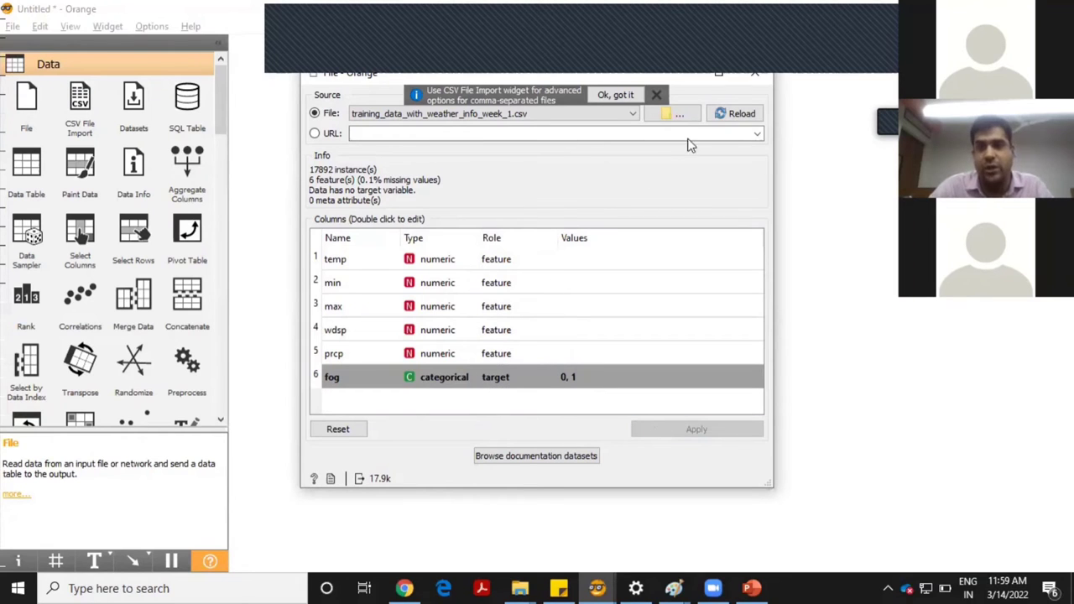
{"action": "left_click", "coordinate": [755, 74]}
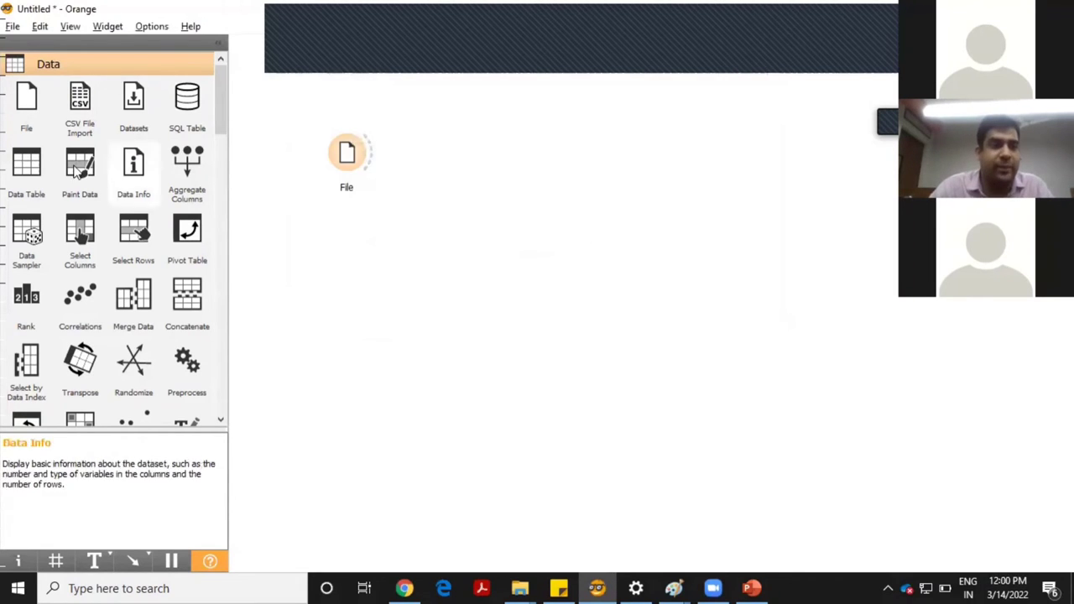
Step: Add a Data Table widget and reposition the File widget lower left
{"action": "left_click", "coordinate": [30, 168]}
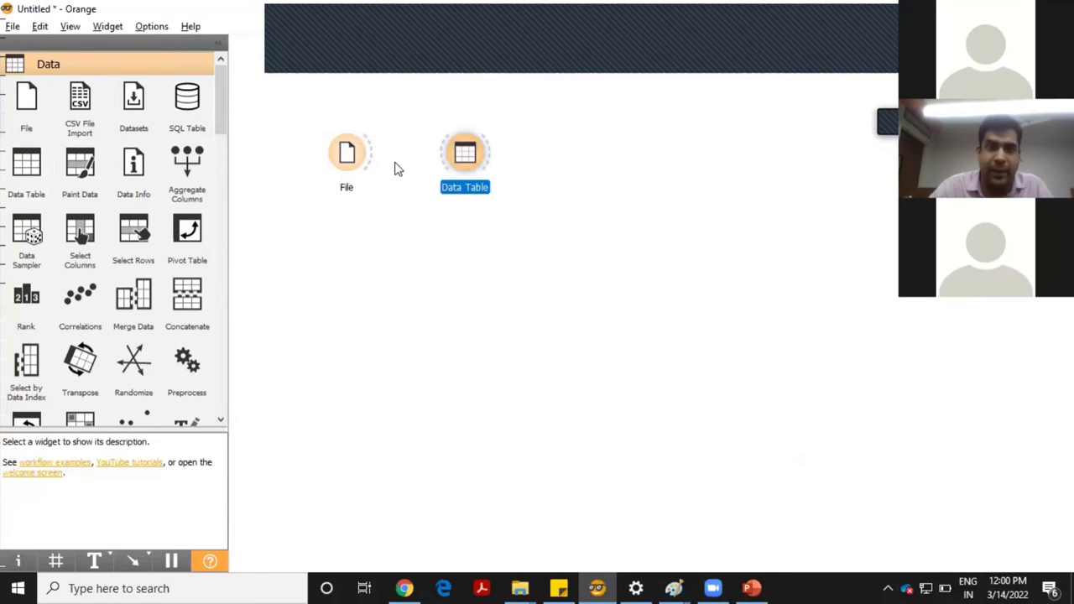
{"action": "left_click_drag", "start_coordinate": [348, 155], "coordinate": [305, 189]}
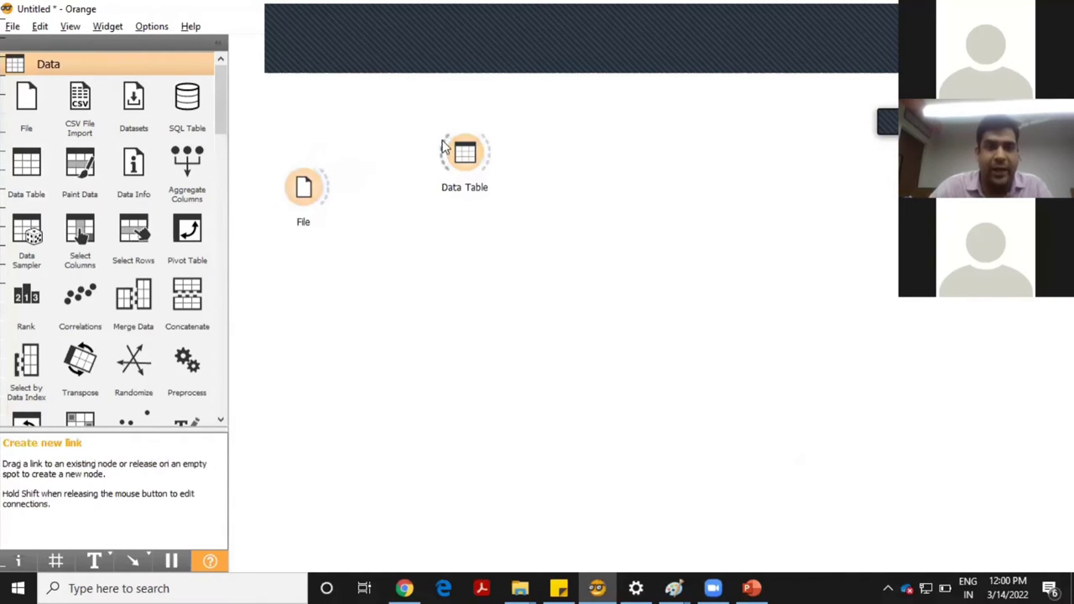
{"action": "left_click_drag", "start_coordinate": [435, 139], "coordinate": [394, 160]}
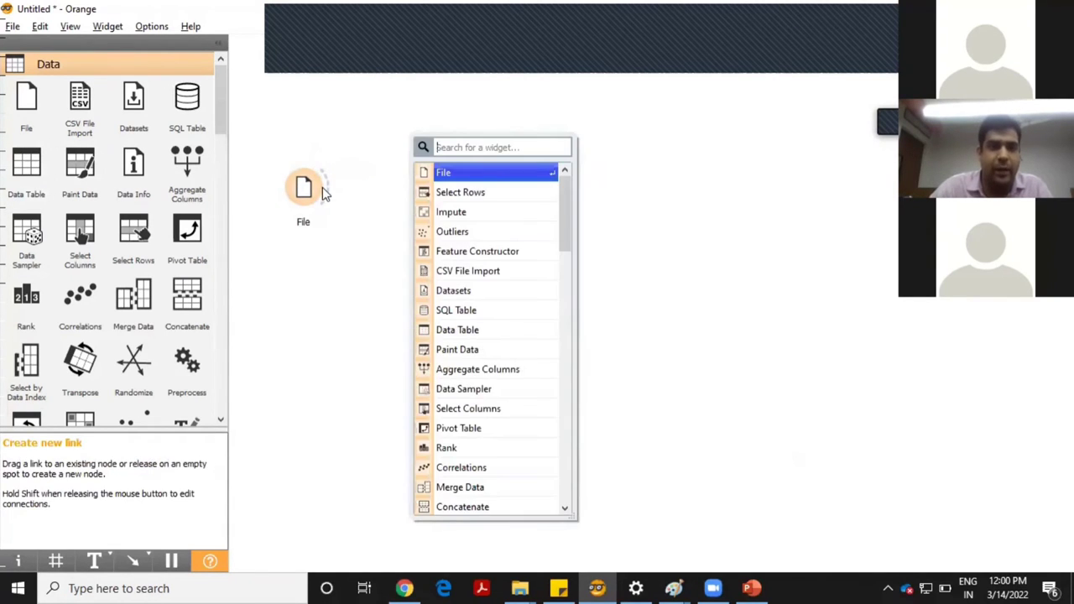
{"action": "left_click", "coordinate": [346, 214]}
Step: Link File's output to the Data Table and open it to view the weather rows
{"action": "left_click_drag", "start_coordinate": [326, 188], "coordinate": [396, 77]}
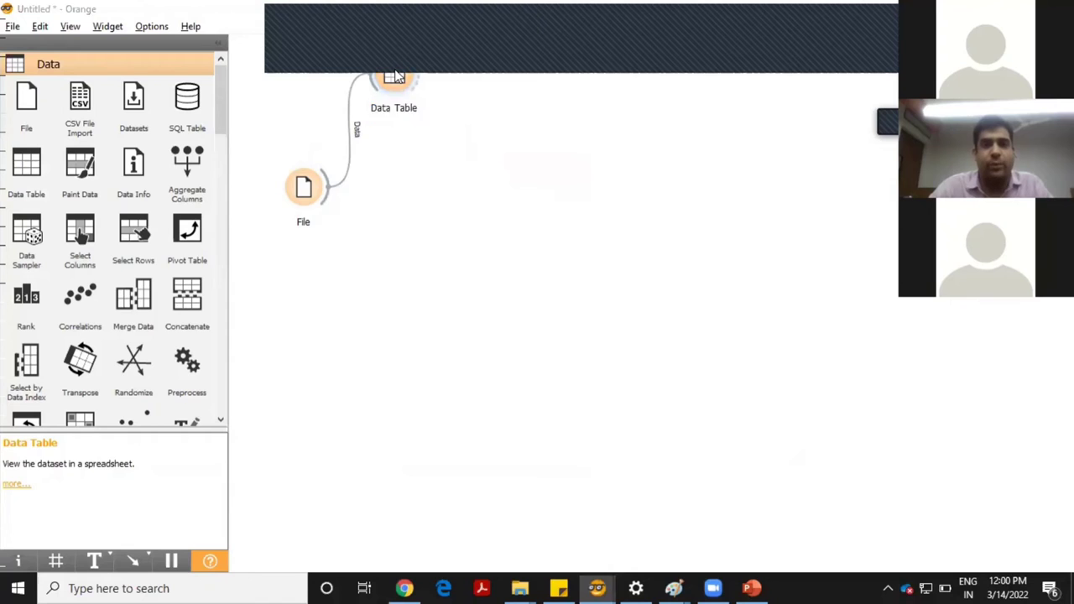
{"action": "double_click", "coordinate": [395, 77]}
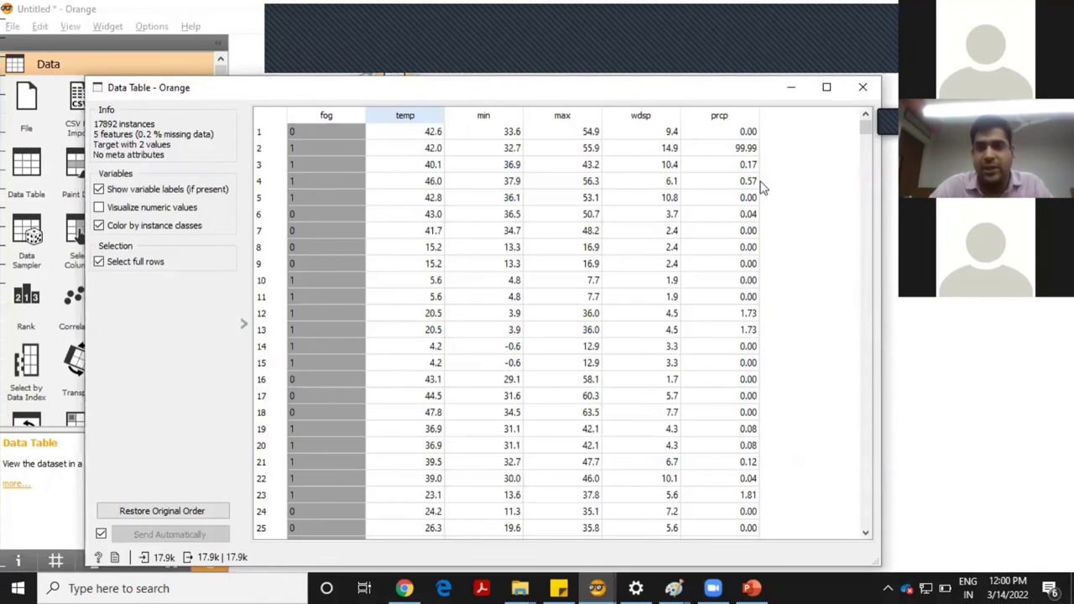
{"action": "left_click_drag", "start_coordinate": [867, 137], "coordinate": [868, 181]}
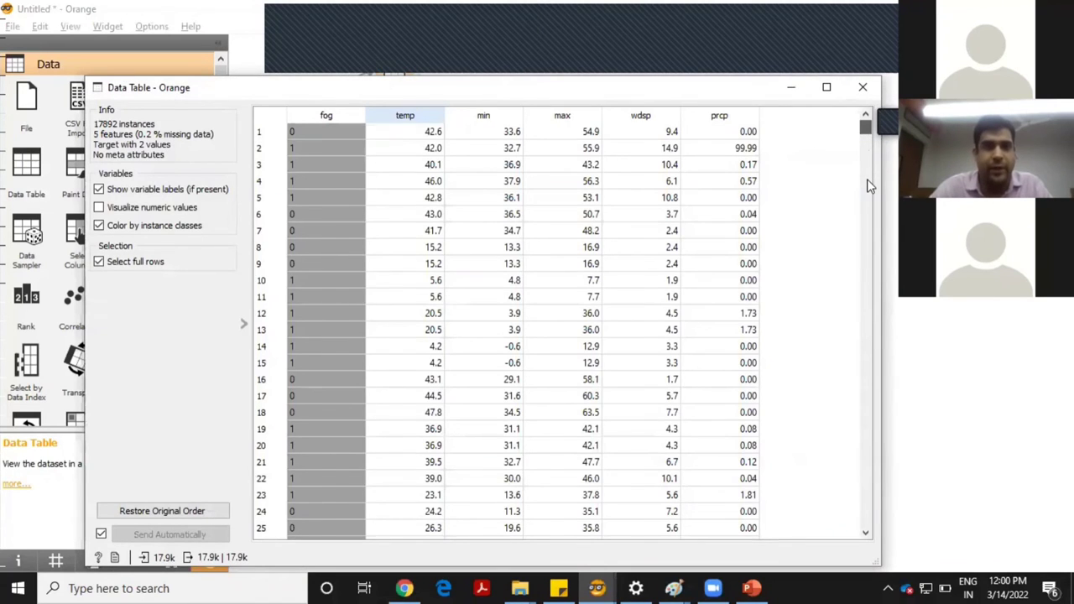